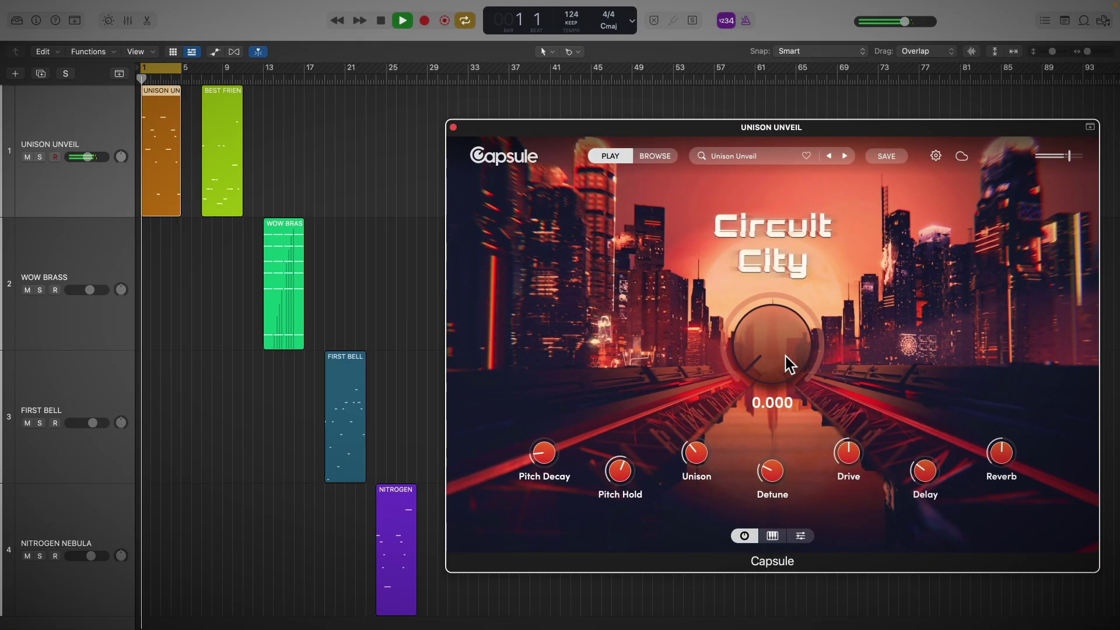
# Raise Unison Unveil's Circuit City macro from about 11 to its maximum of 100 during playback.
pyautogui.moveTo(776, 360); pyautogui.dragTo(772, 294)
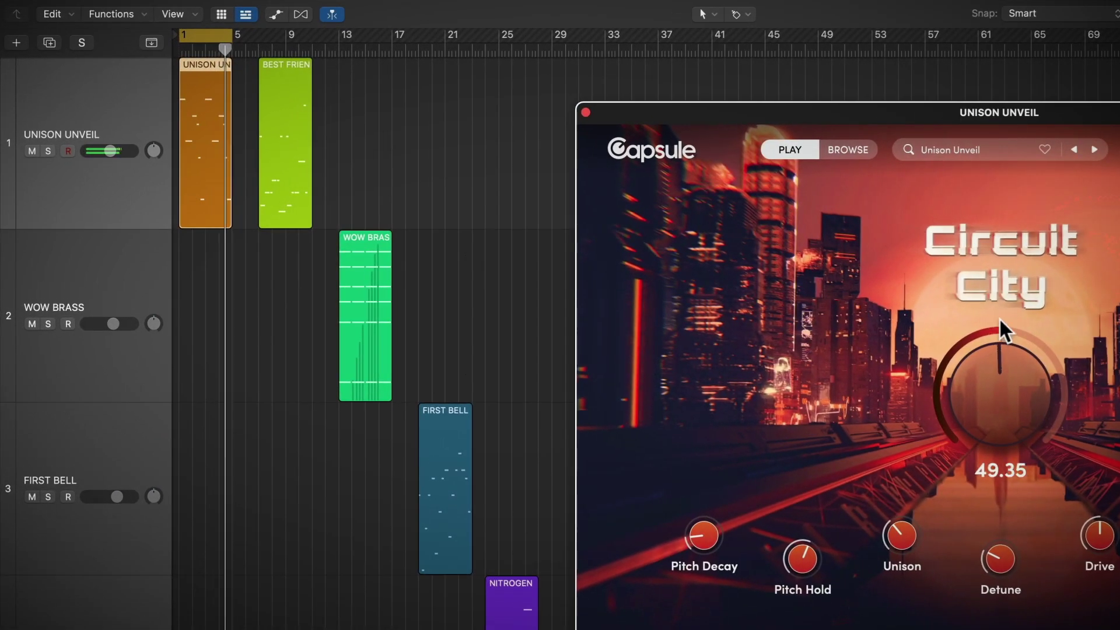
pyautogui.moveTo(1000, 318); pyautogui.dragTo(996, 223)
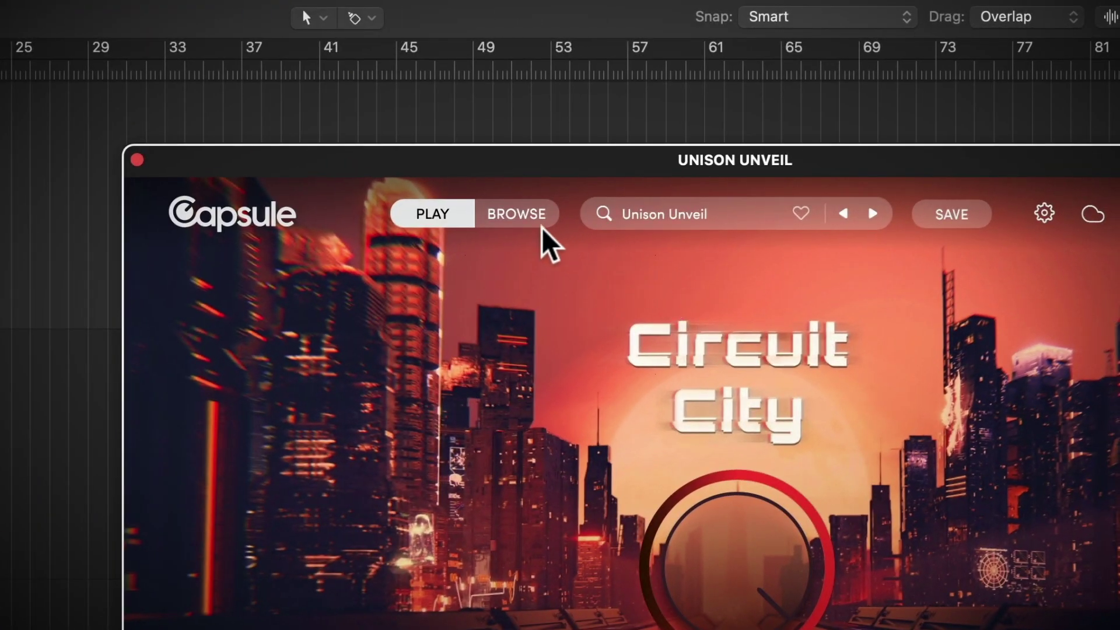
# Load Best Friends from the preset browser and raise its Stratus Drip FM macro to about 91.
pyautogui.click(848, 150)
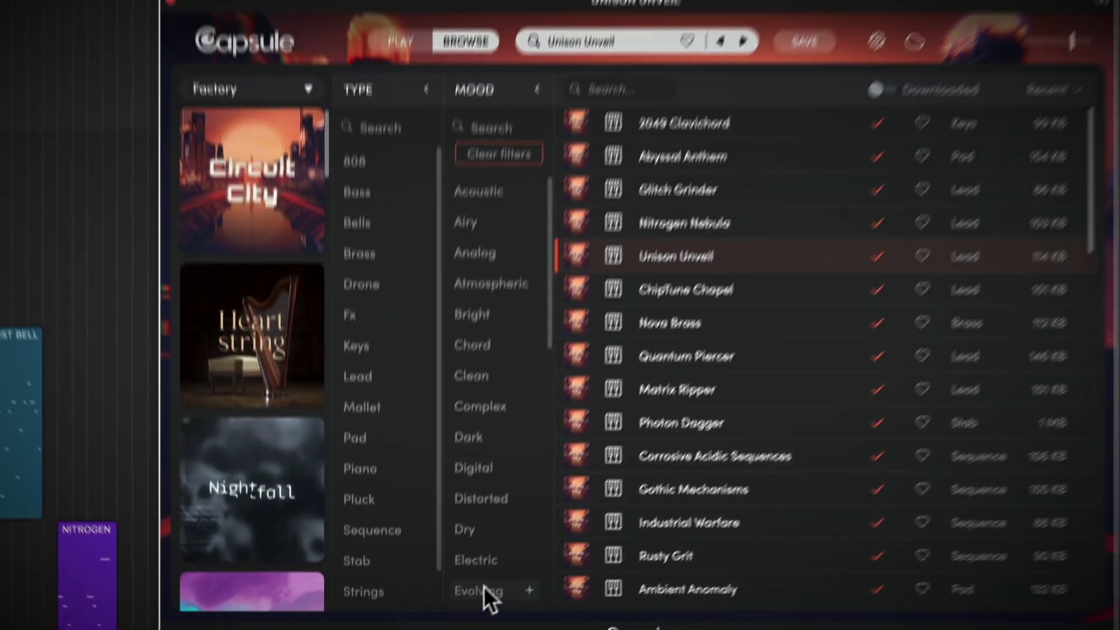
pyautogui.scroll(-3, 666, 430)
pyautogui.scroll(-10, 667, 430)
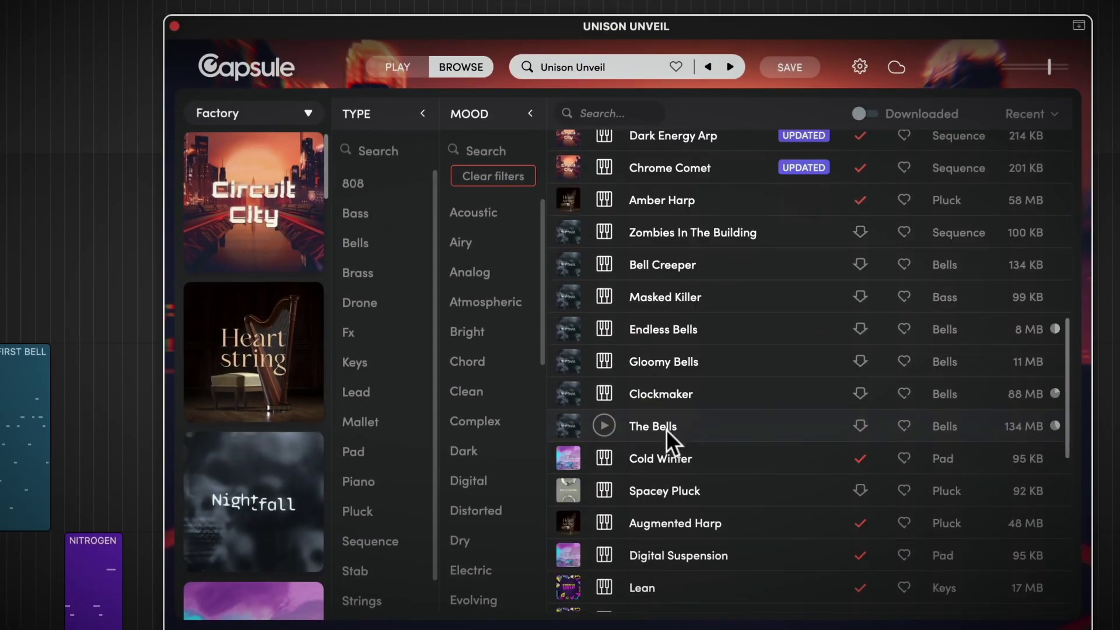
pyautogui.scroll(-5, 666, 429)
pyautogui.click(670, 443)
pyautogui.click(409, 68)
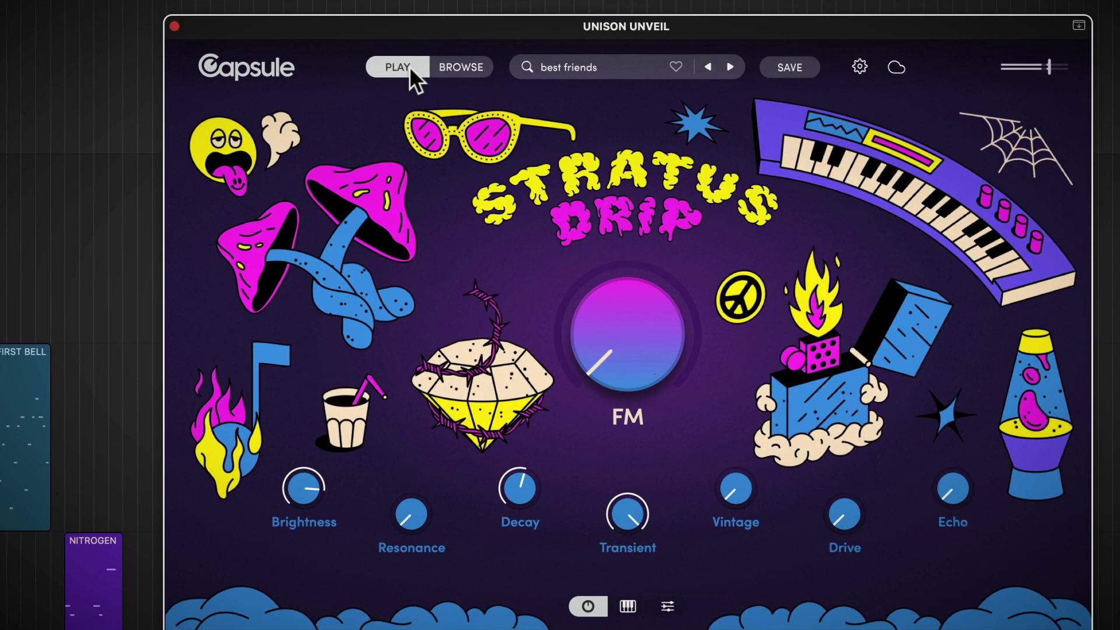
pyautogui.moveTo(637, 357)
pyautogui.mouseDown()
pyautogui.moveTo(634, 328)
pyautogui.moveTo(753, 288)
pyautogui.moveTo(772, 275)
pyautogui.moveTo(772, 258)
pyautogui.mouseUp()
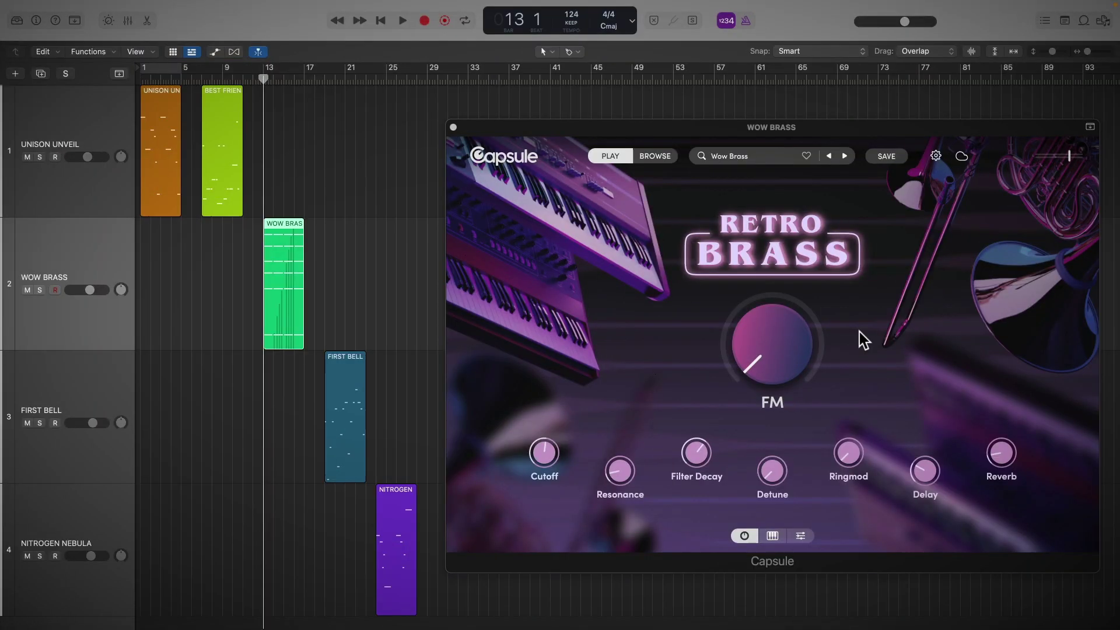
# Map the Wow Brass FM macro to MIDI Channel 1 CC 14 with MIDI Learn.
pyautogui.rightClick(790, 343)
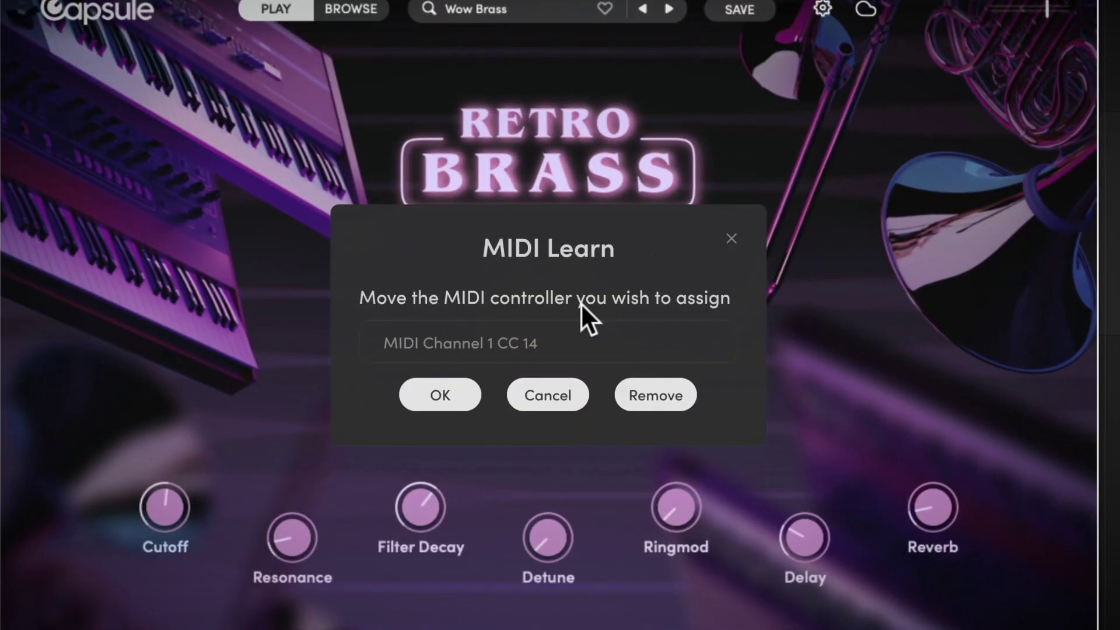
pyautogui.click(457, 395)
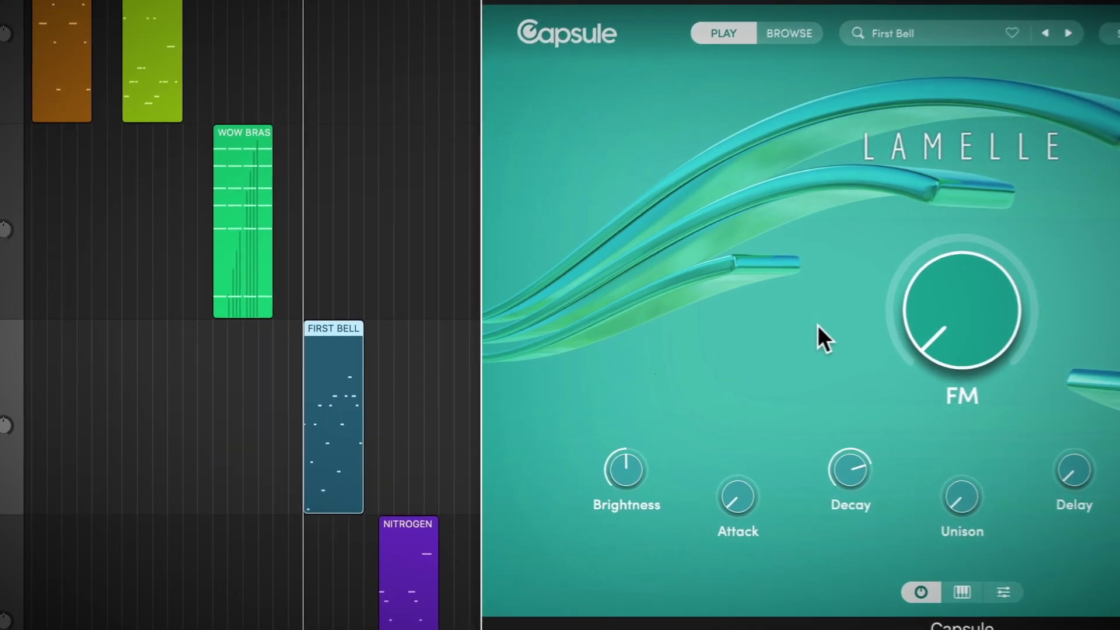
# Sweep First Bell's Lamelle FM macro from about 3 up to 95.
pyautogui.moveTo(1036, 332); pyautogui.dragTo(949, 195)
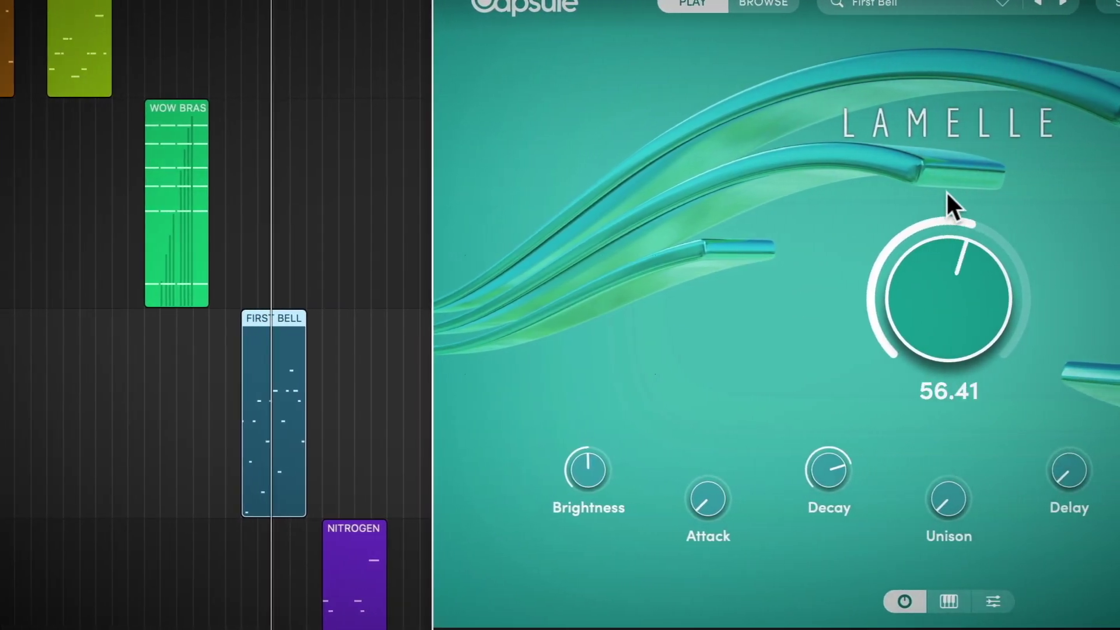
pyautogui.moveTo(947, 195); pyautogui.dragTo(854, 69)
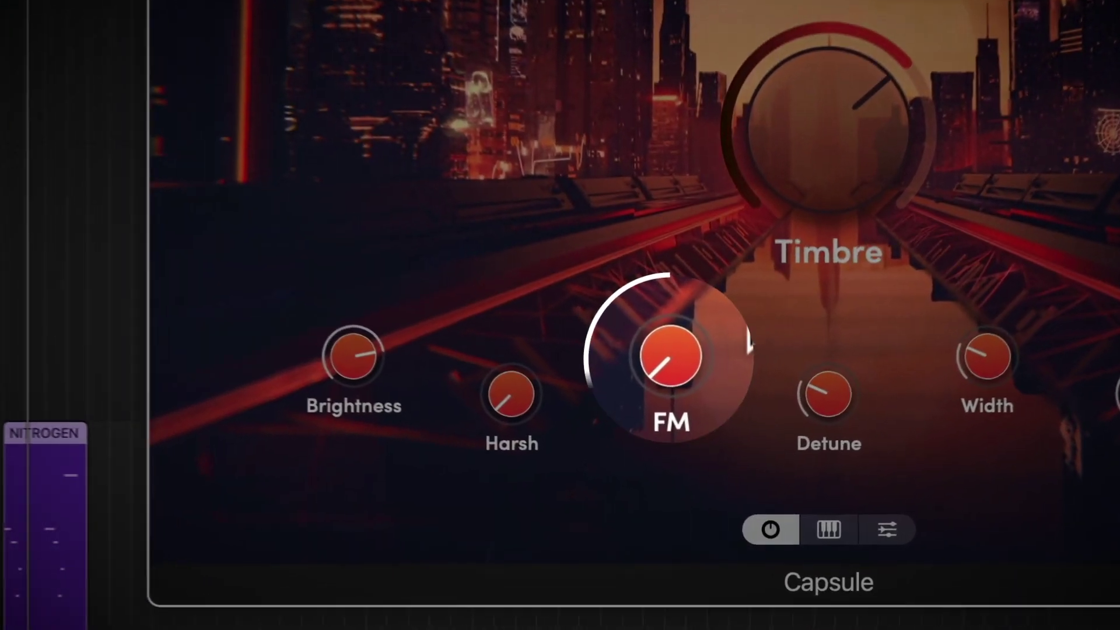
# Reset Nitrogen Nebula's FM and raise it to about 74%, adjust Harsh and Brightness, and set Timbre near 40.
pyautogui.doubleClick(673, 358)
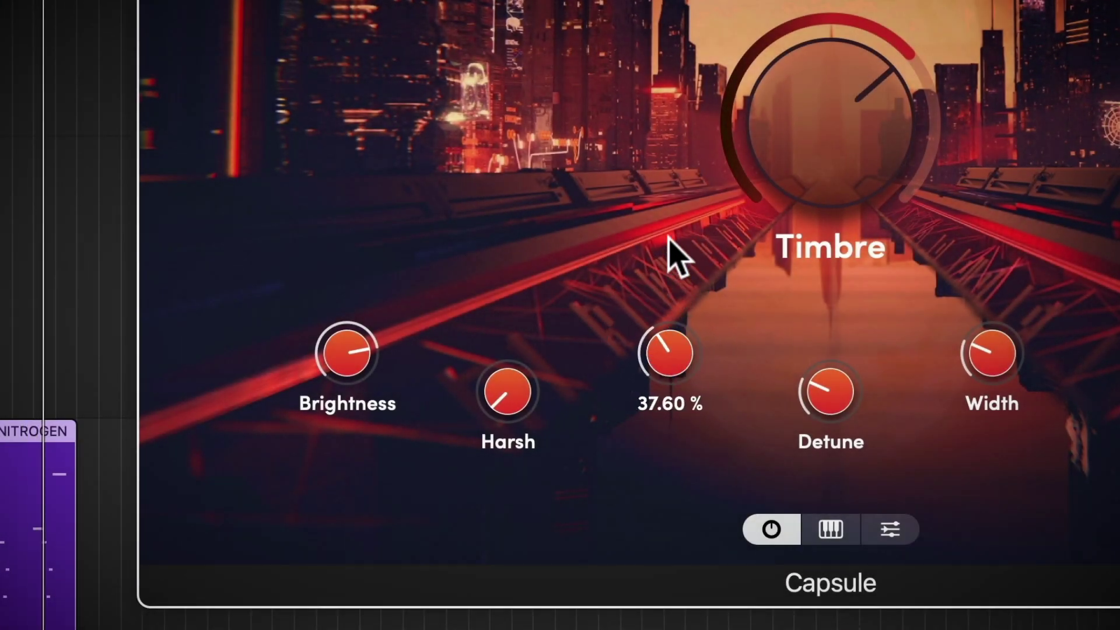
pyautogui.moveTo(670, 211); pyautogui.dragTo(723, 151)
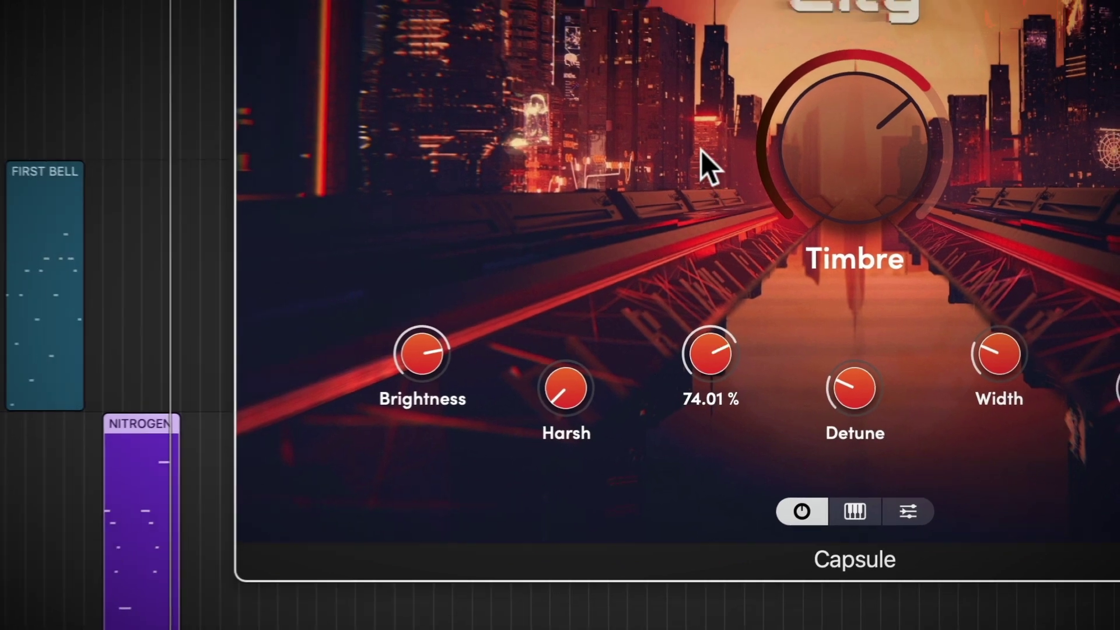
pyautogui.moveTo(653, 386); pyautogui.dragTo(648, 323)
pyautogui.moveTo(537, 356); pyautogui.dragTo(535, 387)
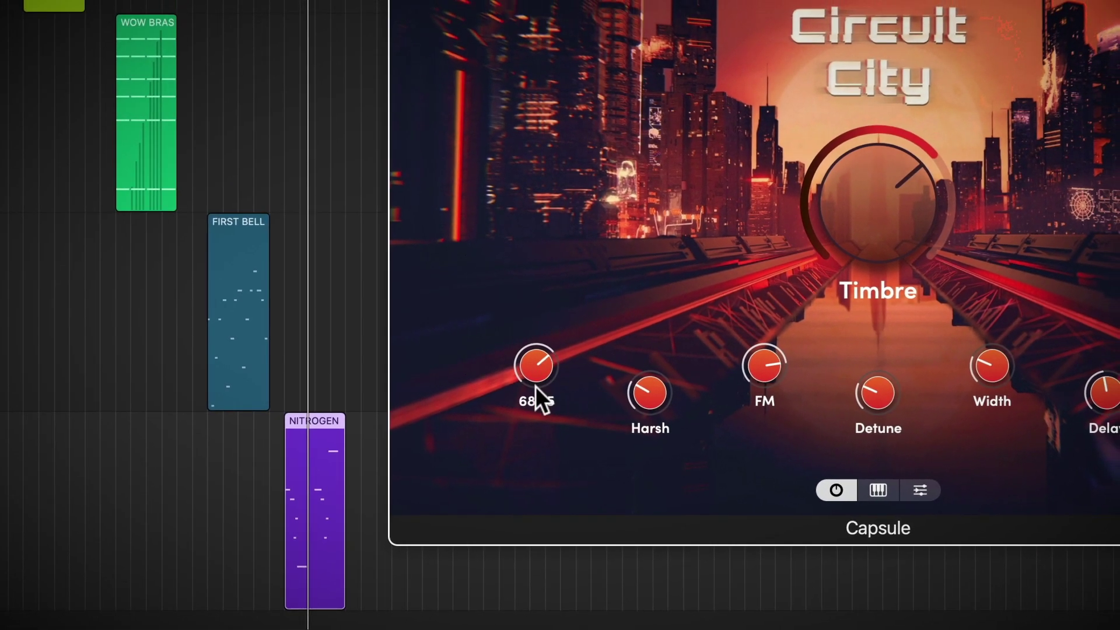
pyautogui.moveTo(876, 230); pyautogui.dragTo(829, 318)
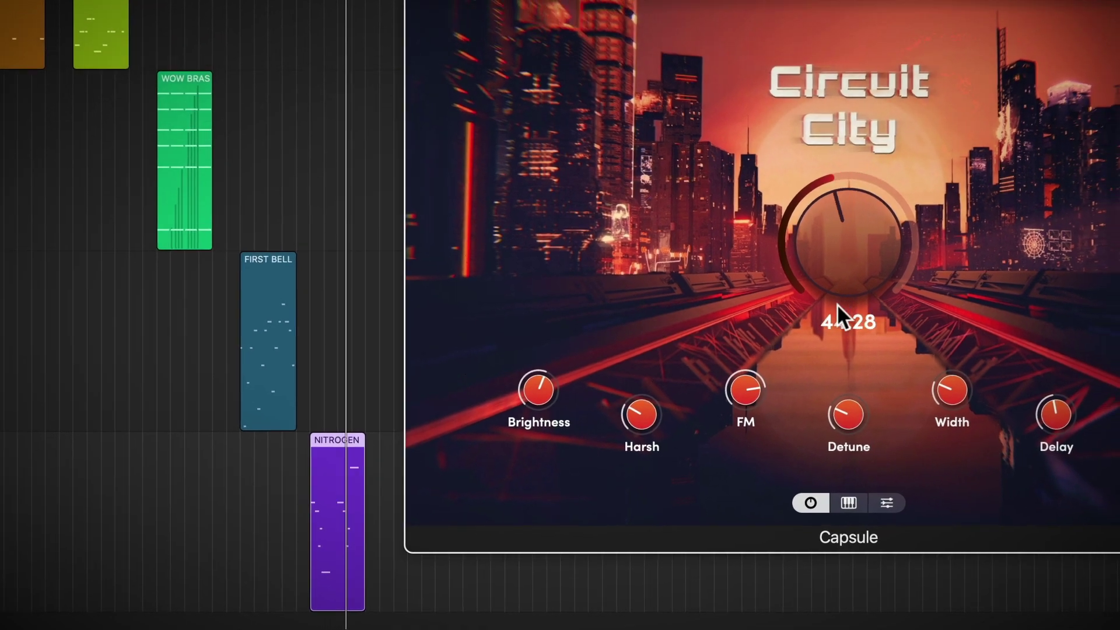